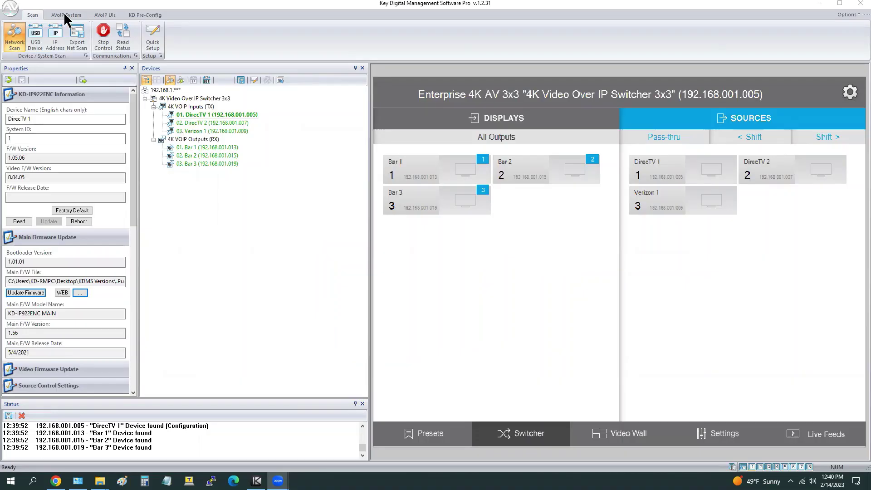
Open the AVoIP Editor with a configuration collected from the scanned AVoIP devices, saved as Example System.
{"action": "left_click", "coordinate": [65, 15]}
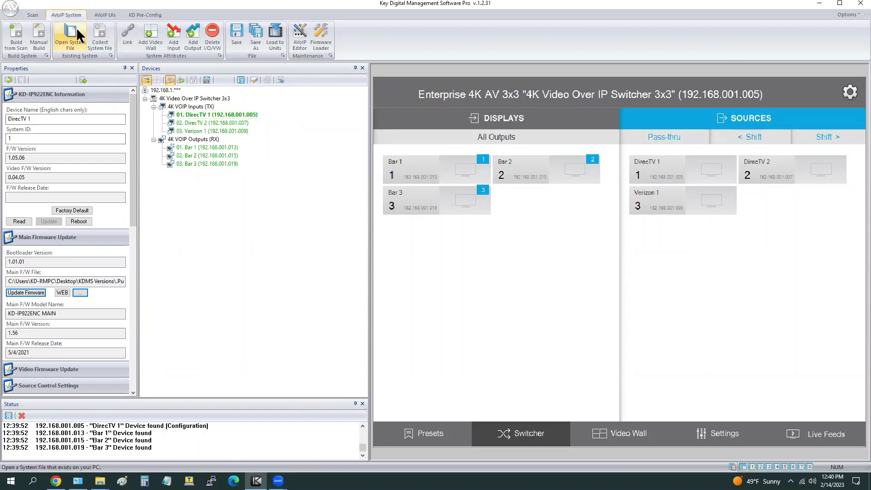
{"action": "left_click", "coordinate": [299, 39]}
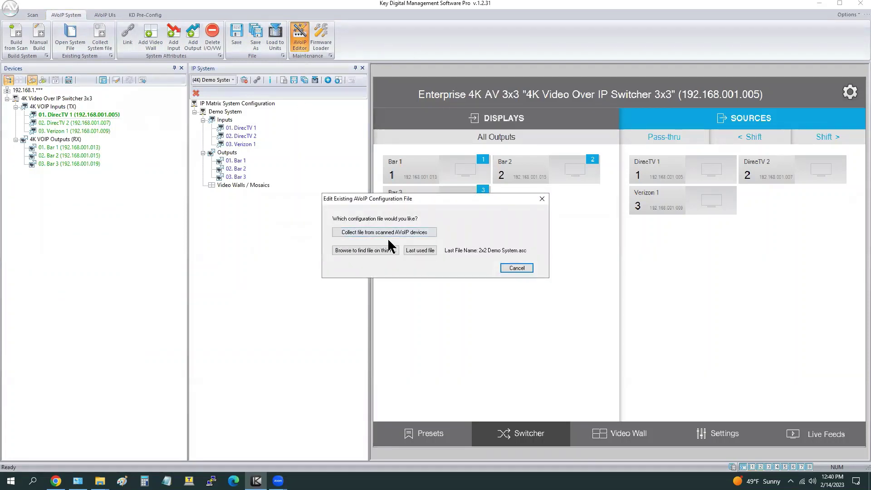
{"action": "left_click", "coordinate": [433, 233]}
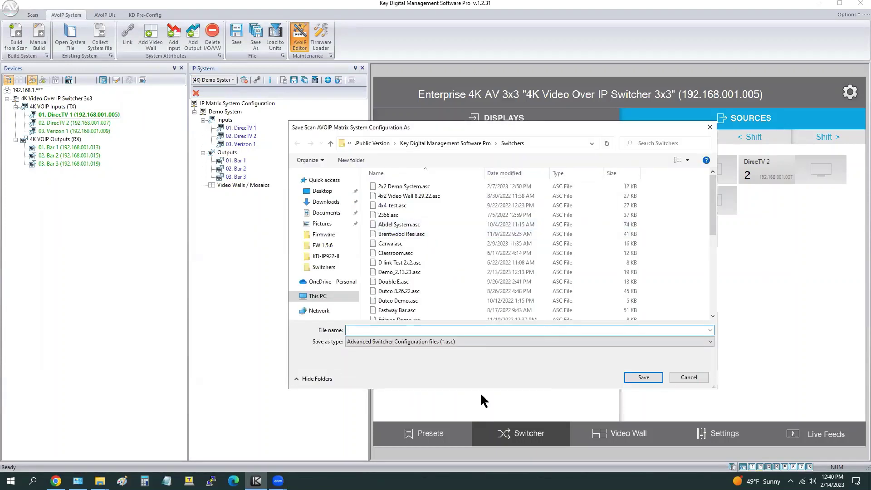
{"action": "type", "text": "Example System"}
{"action": "key", "text": "Return"}
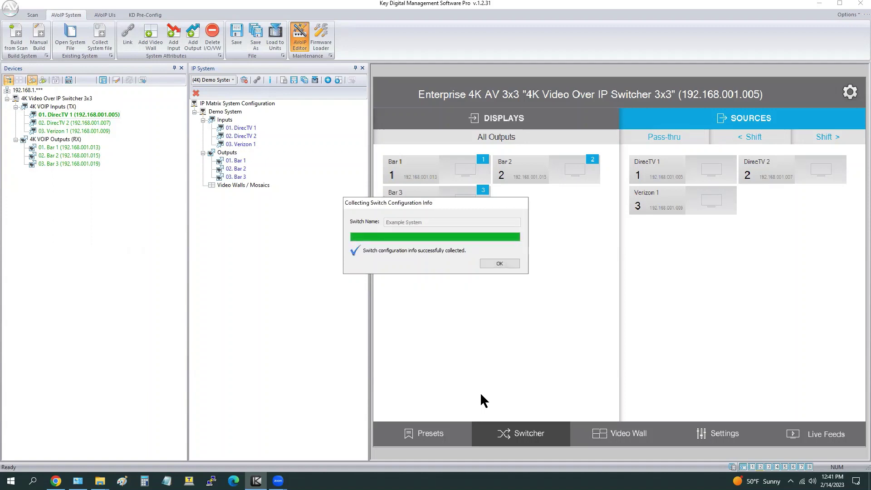
{"action": "left_click", "coordinate": [516, 264]}
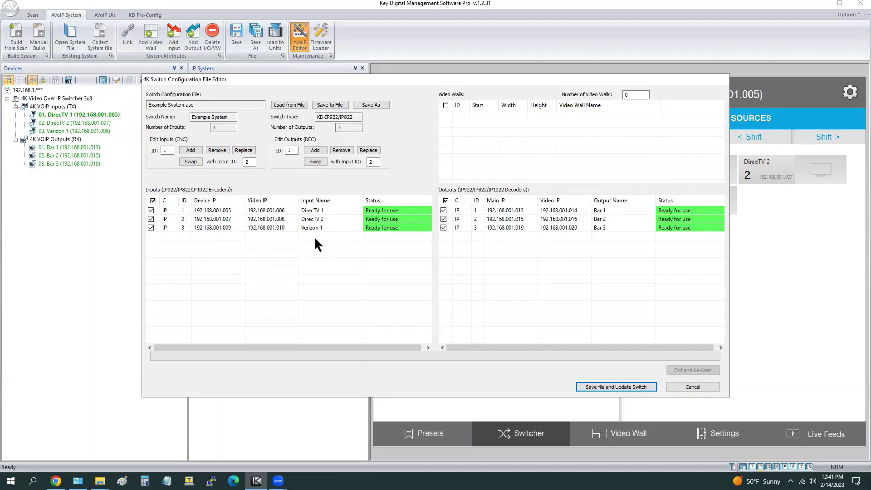
Rename input 3 in the encoder list as DirecTV 3.
{"action": "double_click", "coordinate": [328, 227]}
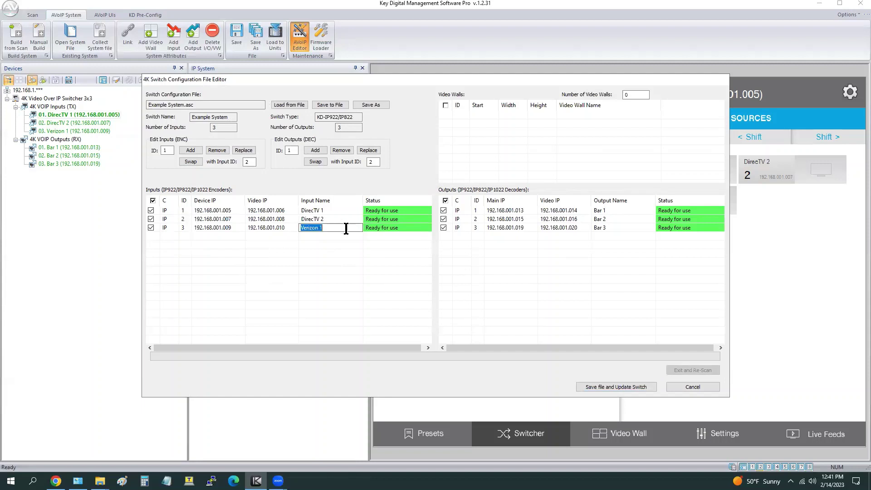
{"action": "type", "text": "DirecTV 3"}
{"action": "key", "text": "Return"}
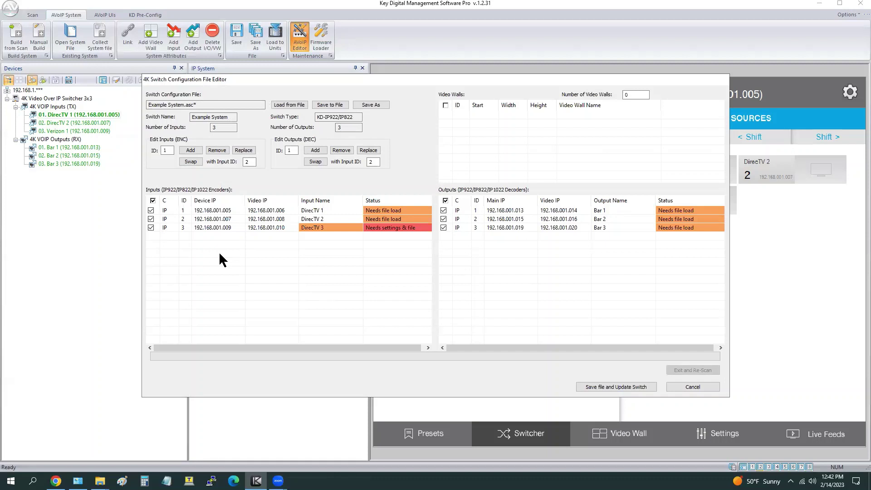
Set input 1's Device IP to 10.0.0.5 and its Video IP to 10.0.0.6.
{"action": "double_click", "coordinate": [220, 210]}
{"action": "left_click_drag", "start_coordinate": [237, 211], "coordinate": [191, 210]}
{"action": "type", "text": "10.0.0.5"}
{"action": "left_click", "coordinate": [286, 210]}
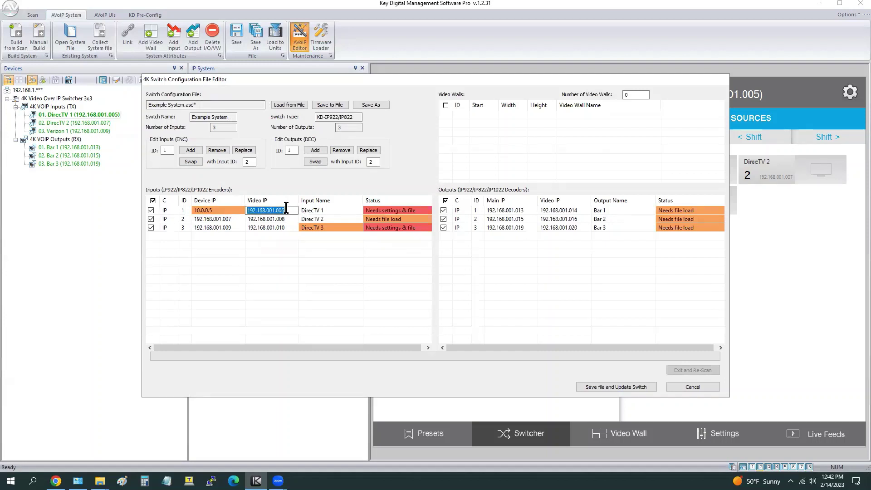
{"action": "type", "text": "10.0.0.6"}
Set the Device IP and Video IP of input 2 to 10.0.0.7 and 10.0.0.8, and of input 3 to 10.0.0.9 and 10.0.0.10.
{"action": "left_click", "coordinate": [236, 217]}
{"action": "type", "text": "10.0.0.7"}
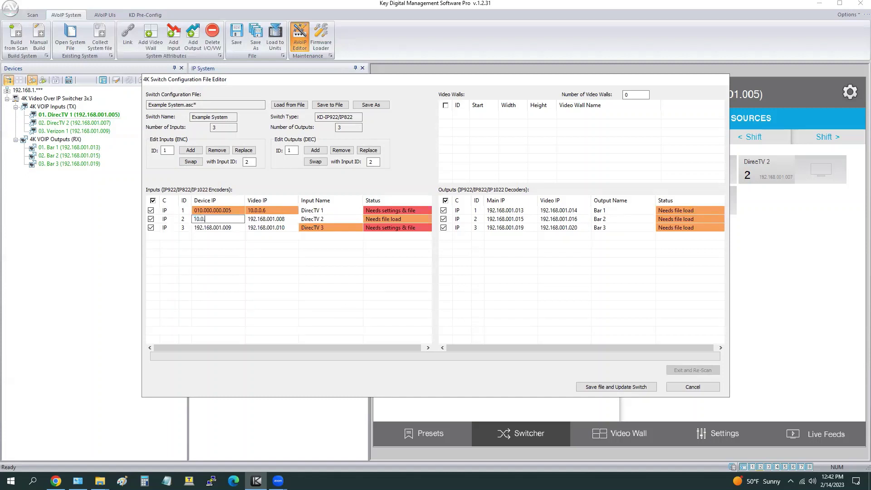
{"action": "left_click", "coordinate": [278, 218]}
{"action": "type", "text": "10.0.0.8"}
{"action": "left_click", "coordinate": [238, 227]}
{"action": "type", "text": "10.0.0.9"}
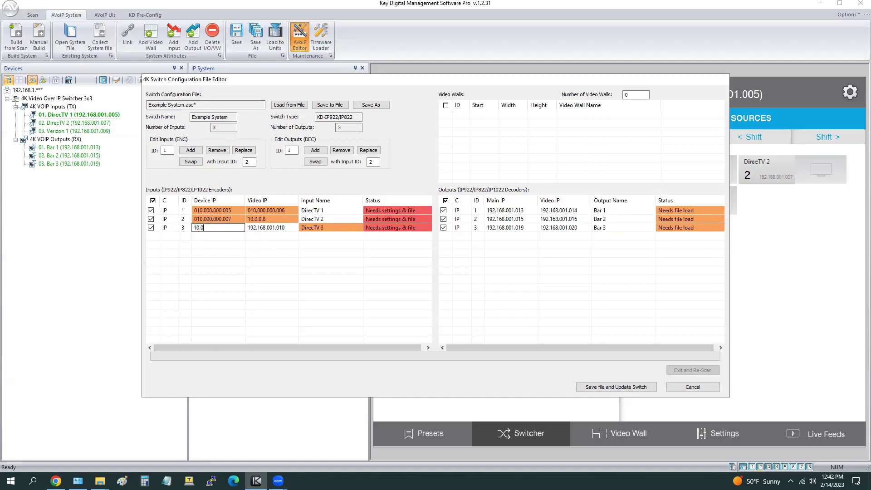
{"action": "left_click", "coordinate": [286, 227]}
{"action": "type", "text": "10.0.0.10"}
Set output 1's Main IP to 10.0.0.13 and Video IP to 10.0.0.14, and output 2's Main IP to 10.0.0.15.
{"action": "left_click", "coordinate": [503, 210]}
{"action": "type", "text": "10.0.0.13"}
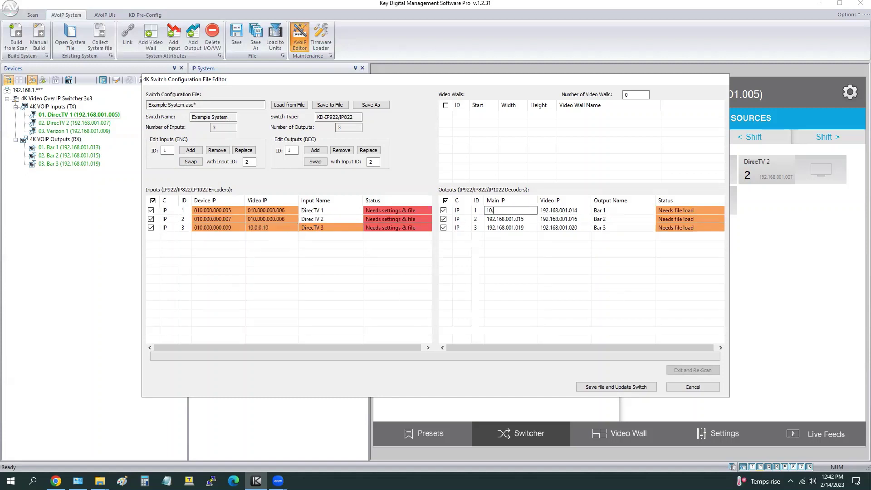
{"action": "left_click", "coordinate": [578, 210]}
{"action": "type", "text": "10.0.0.14"}
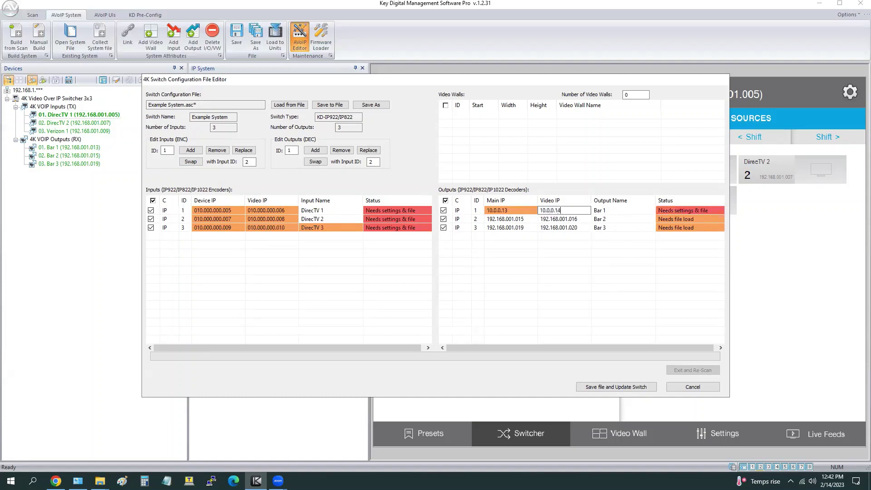
{"action": "left_click", "coordinate": [503, 219]}
{"action": "type", "text": "10.0.0.15"}
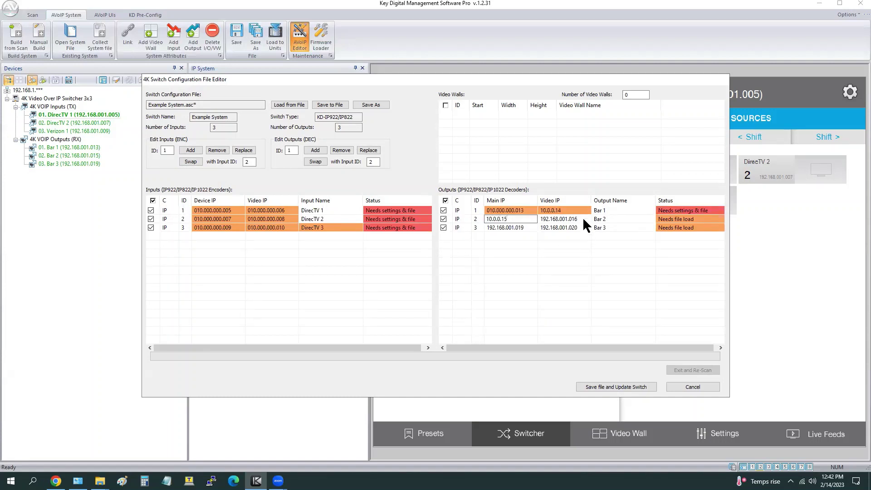
{"action": "left_click", "coordinate": [584, 220]}
{"action": "type", "text": "10.0"}
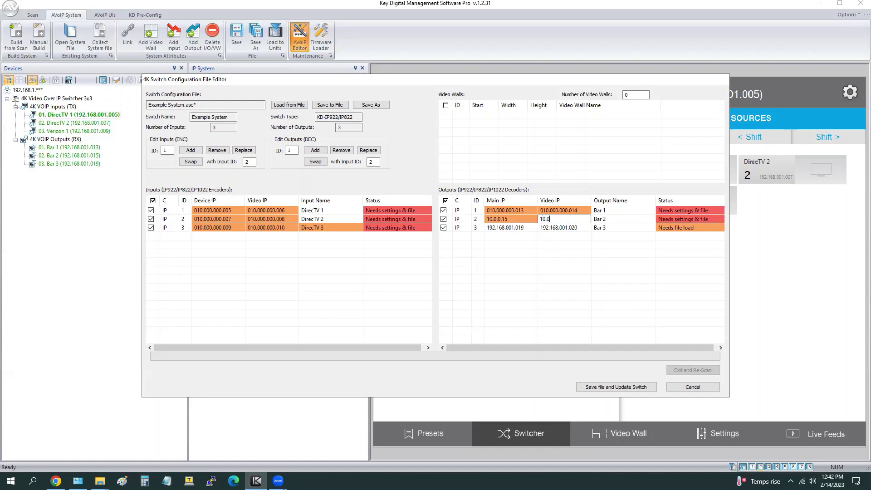
{"action": "type", "text": ".0.15"}
{"action": "left_click", "coordinate": [526, 228]}
{"action": "left_click", "coordinate": [508, 263]}
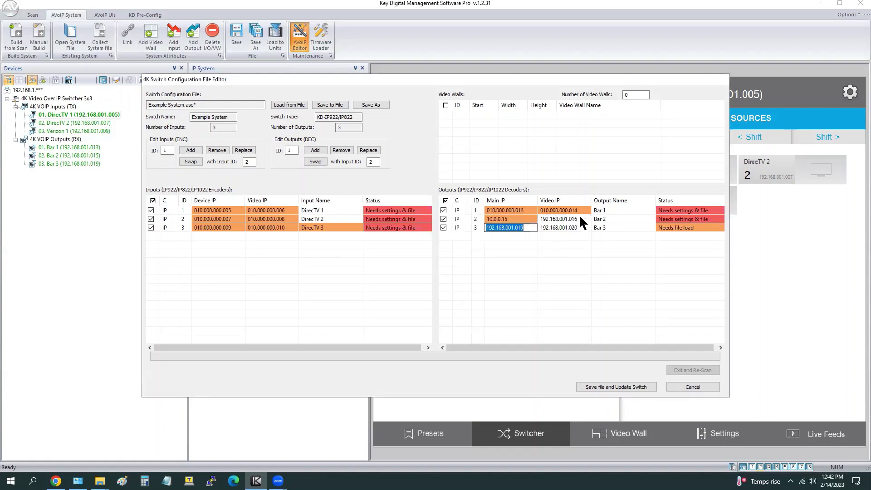
Set the Video IP of output 2 (Bar 2) to 10.0.0.16.
{"action": "left_click", "coordinate": [574, 220]}
{"action": "type", "text": "10.0"}
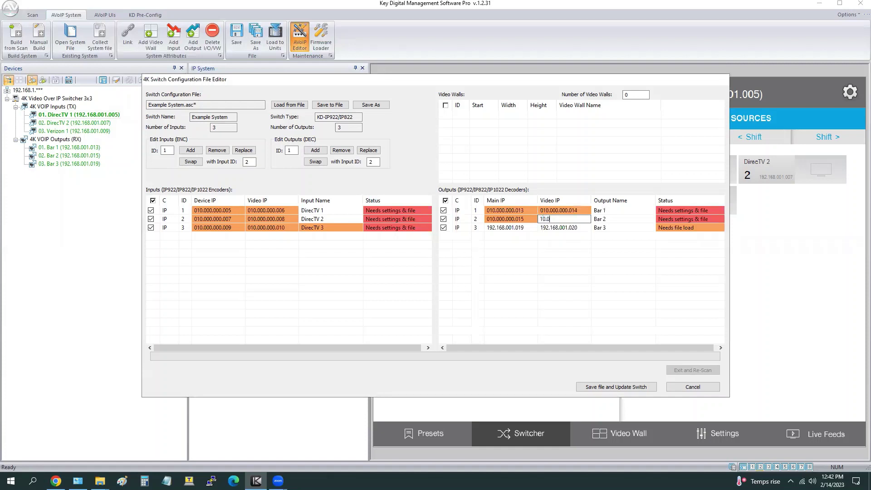
{"action": "type", "text": ".0.16"}
Set output 3's Main IP to 10.0.0.17 and Video IP to 10.0.0.18, and save the file while updating the switch.
{"action": "left_click", "coordinate": [534, 228]}
{"action": "type", "text": "10.0.0.17"}
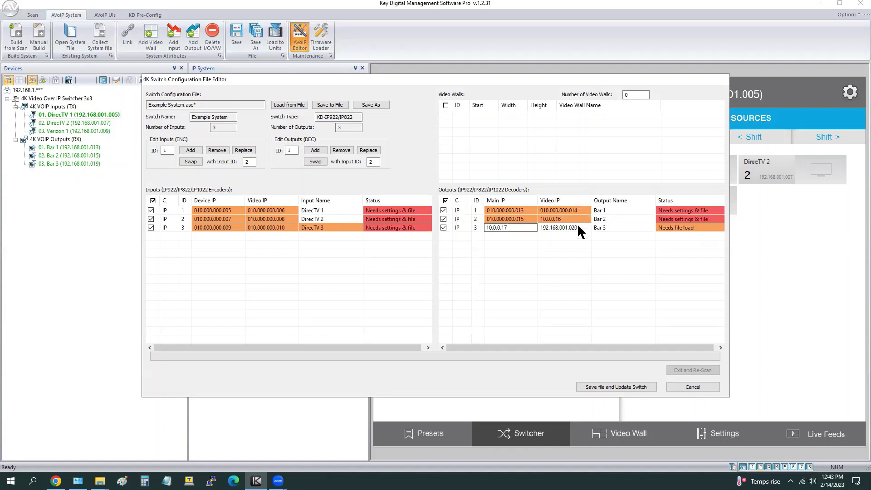
{"action": "left_click", "coordinate": [580, 228]}
{"action": "type", "text": "10.0.0.18"}
{"action": "key", "text": "Return"}
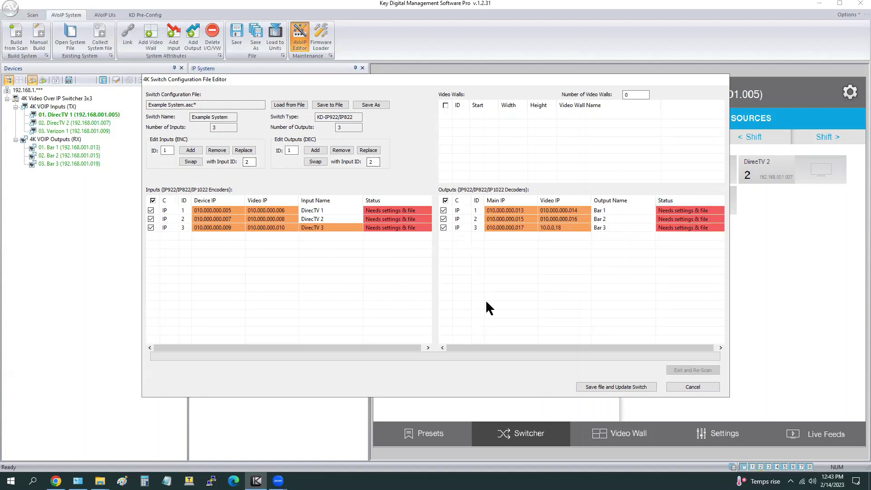
{"action": "left_click", "coordinate": [652, 386]}
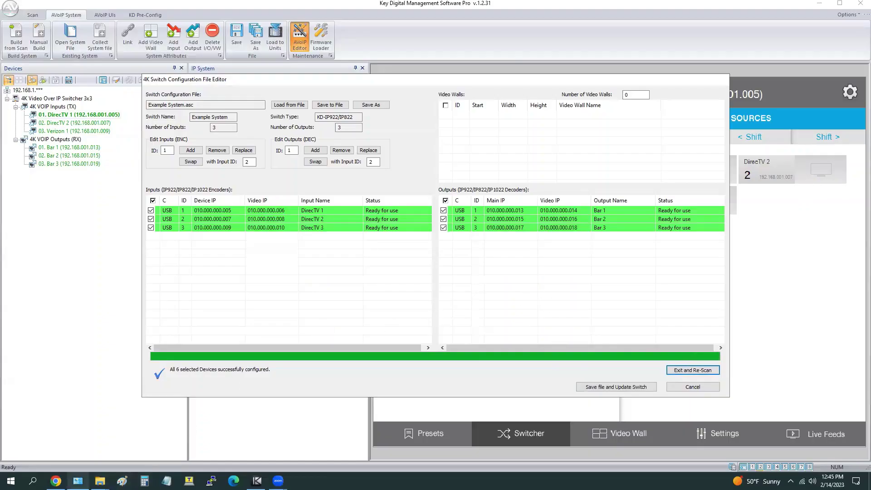
In the Windows Network Connections, set the Lab Lan adapter's IPv4 address to 10.0.0.254 and default gateway to 10.0.0.1.
{"action": "left_click", "coordinate": [78, 481]}
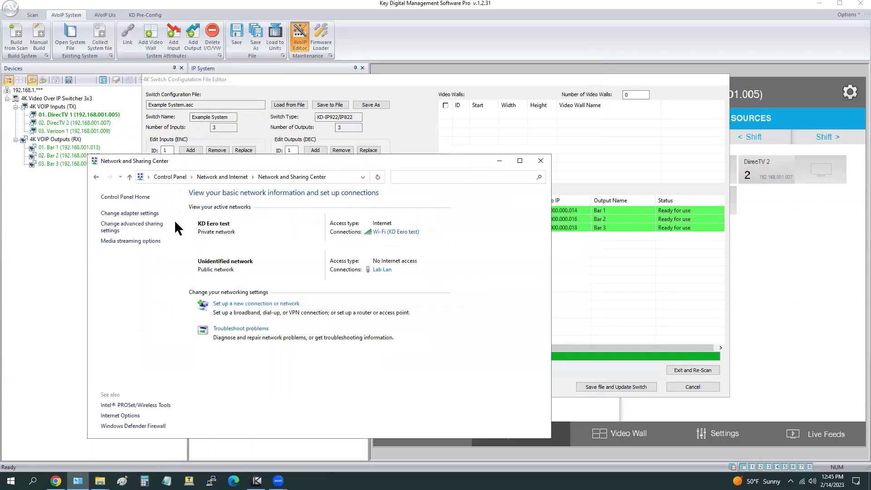
{"action": "left_click", "coordinate": [136, 213]}
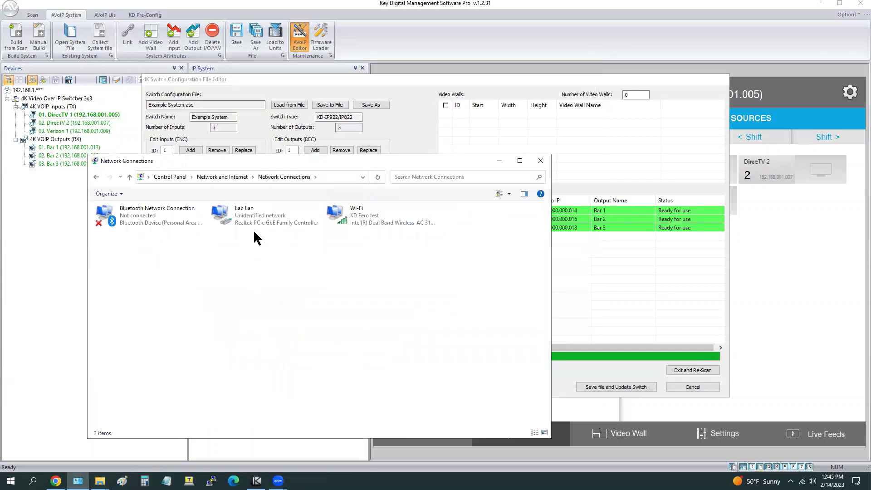
{"action": "right_click", "coordinate": [252, 216]}
{"action": "left_click", "coordinate": [265, 303]}
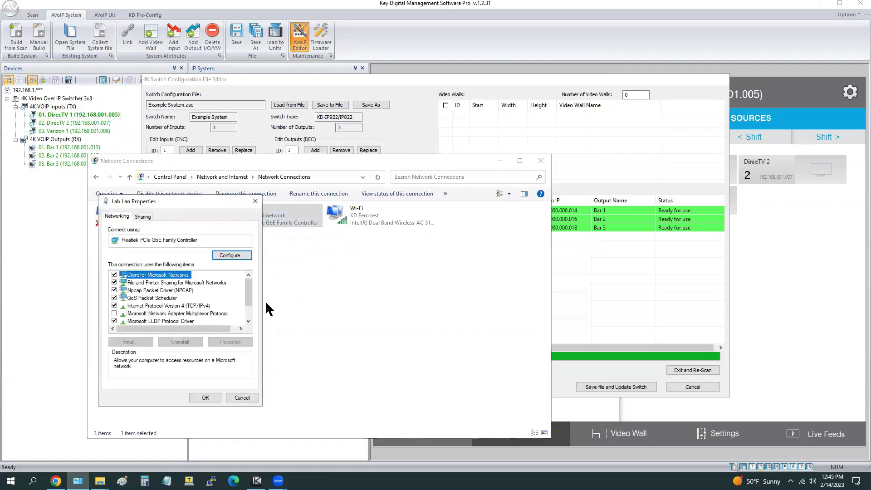
{"action": "double_click", "coordinate": [210, 304]}
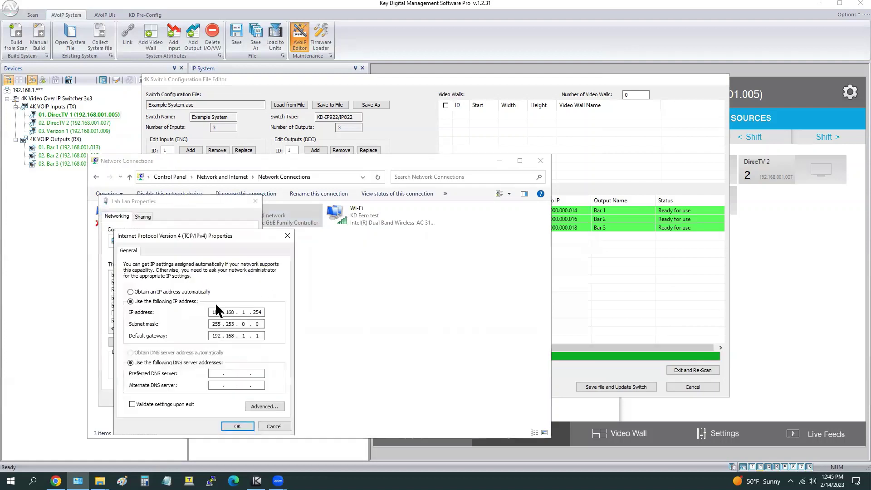
{"action": "double_click", "coordinate": [221, 311]}
{"action": "type", "text": "10.0.0"}
{"action": "double_click", "coordinate": [216, 336]}
{"action": "type", "text": "10 . 0 . 0"}
{"action": "left_click", "coordinate": [226, 425]}
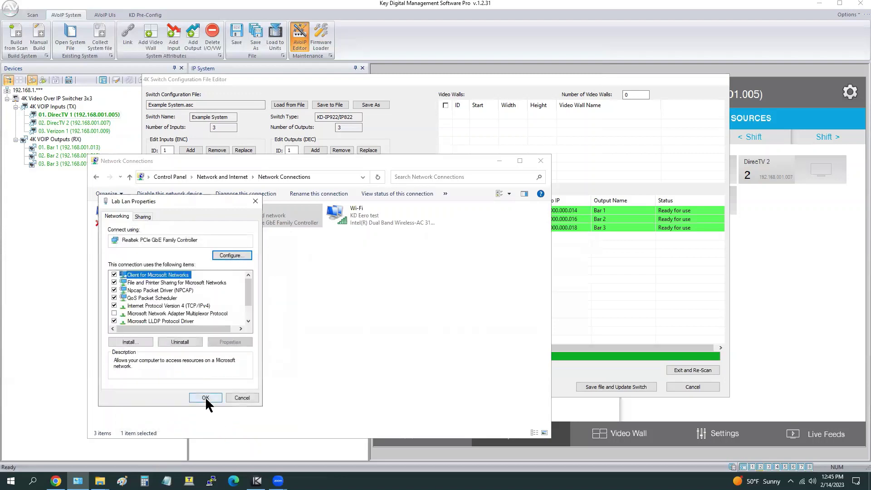
{"action": "left_click", "coordinate": [205, 396]}
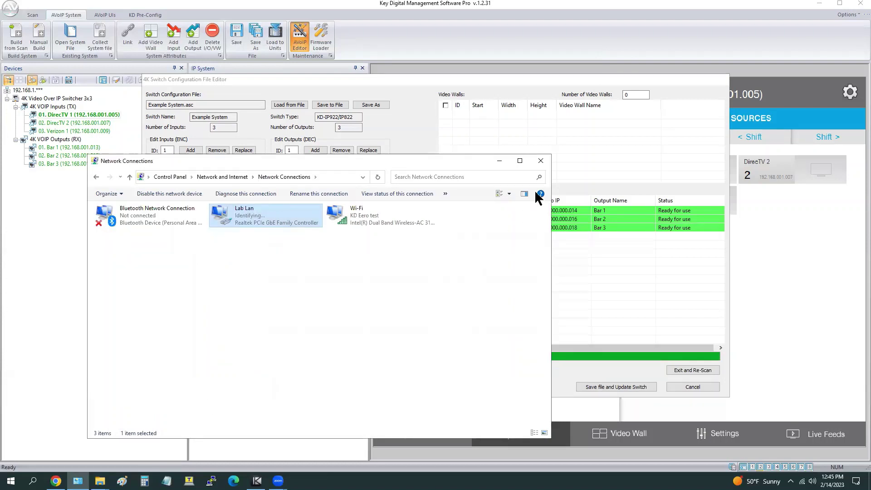
{"action": "left_click", "coordinate": [541, 163]}
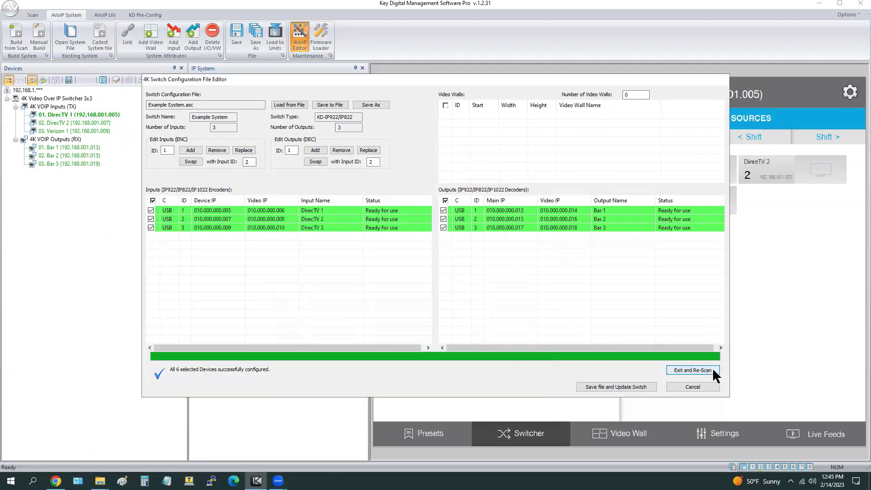
Exit the configuration file editor and re-scan for devices on the 10.0.0.254 network.
{"action": "left_click", "coordinate": [714, 371]}
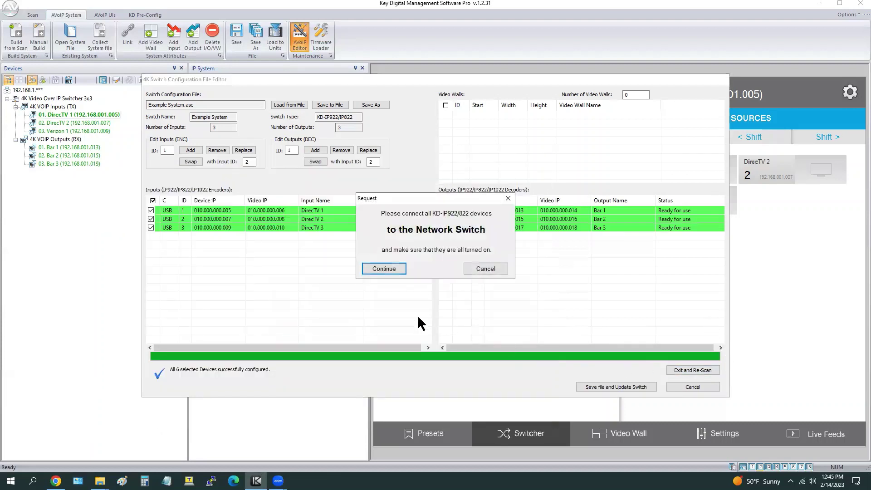
{"action": "left_click", "coordinate": [402, 269]}
{"action": "left_click", "coordinate": [424, 233]}
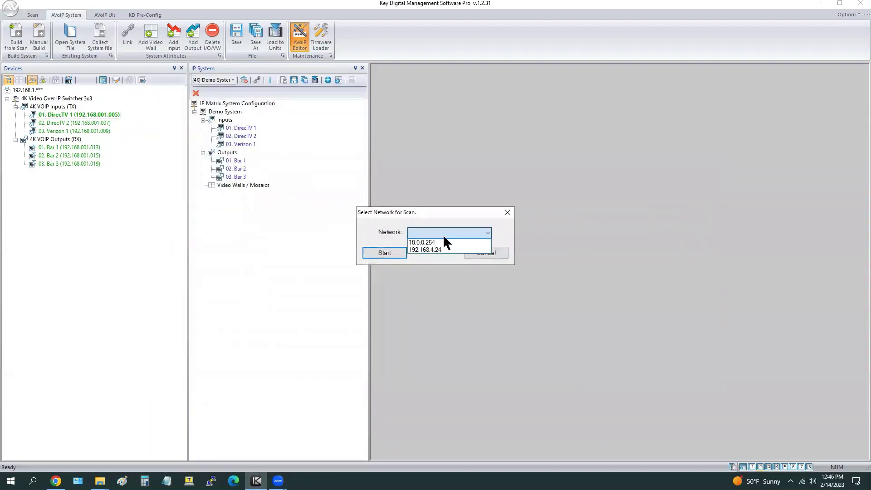
{"action": "left_click", "coordinate": [439, 243]}
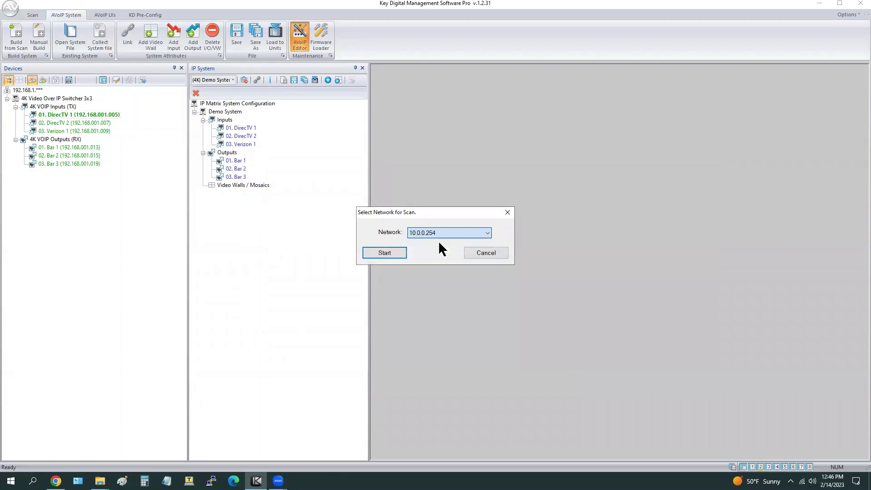
{"action": "left_click", "coordinate": [392, 252]}
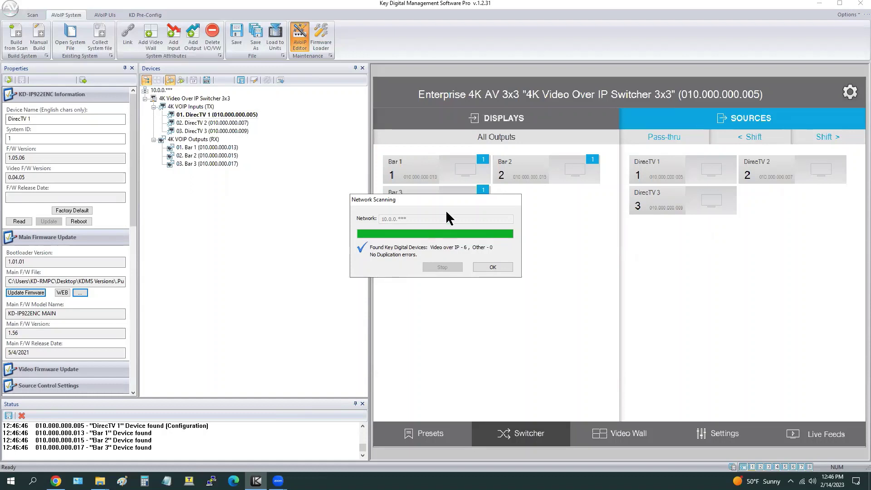
{"action": "left_click", "coordinate": [489, 266]}
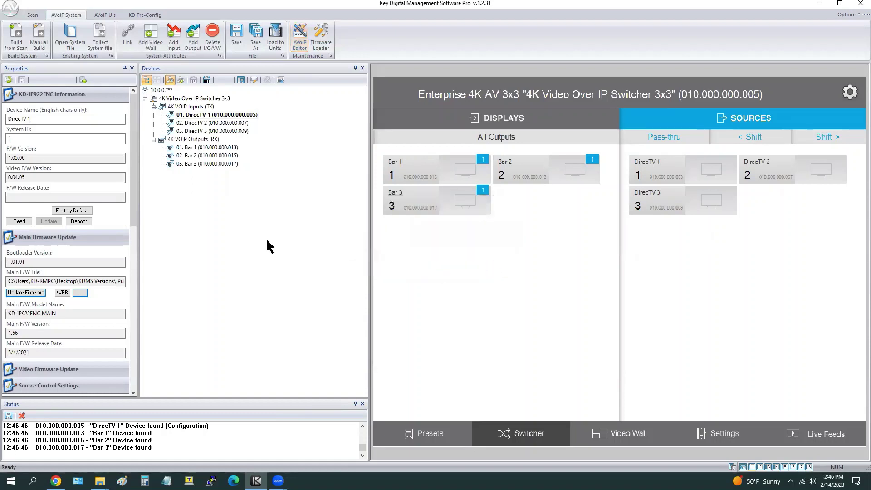